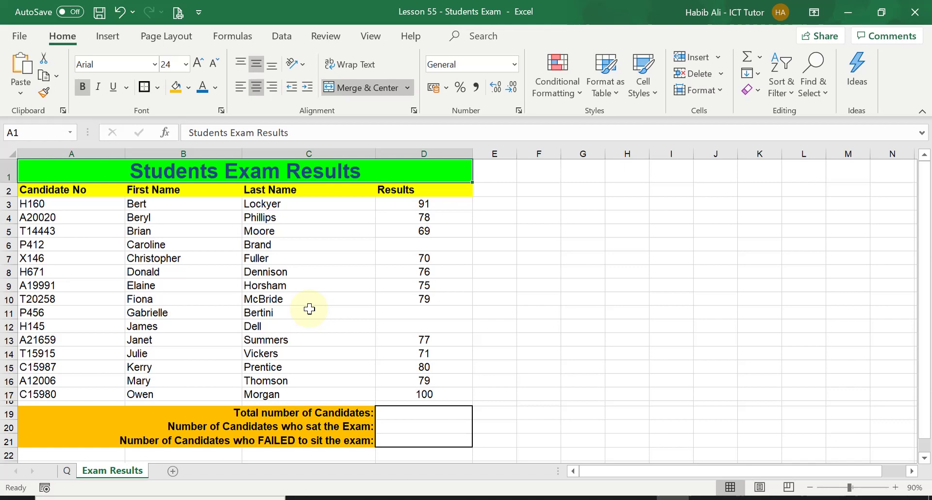
# - Switch to the Q sheet to read today's candidate-counting question
pyautogui.click(68, 470)
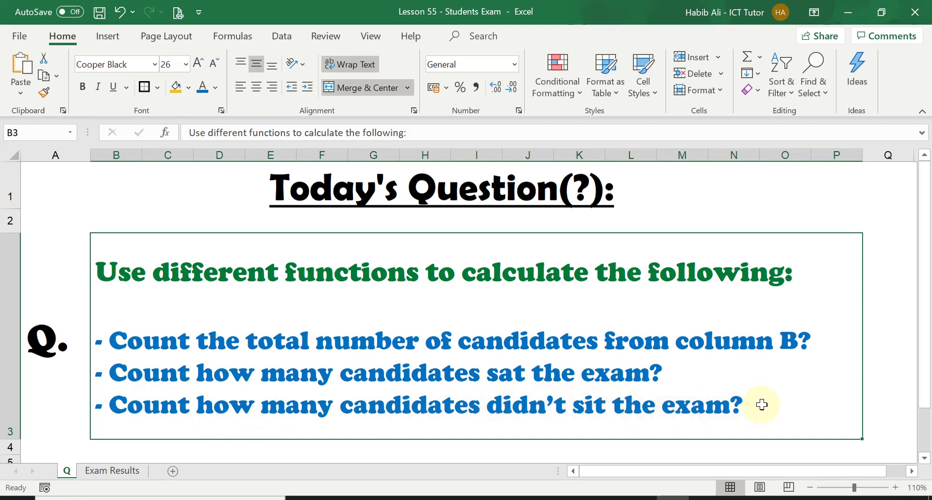
# - Go back to the Exam Results sheet and select D19 for the total candidates
pyautogui.click(119, 473)
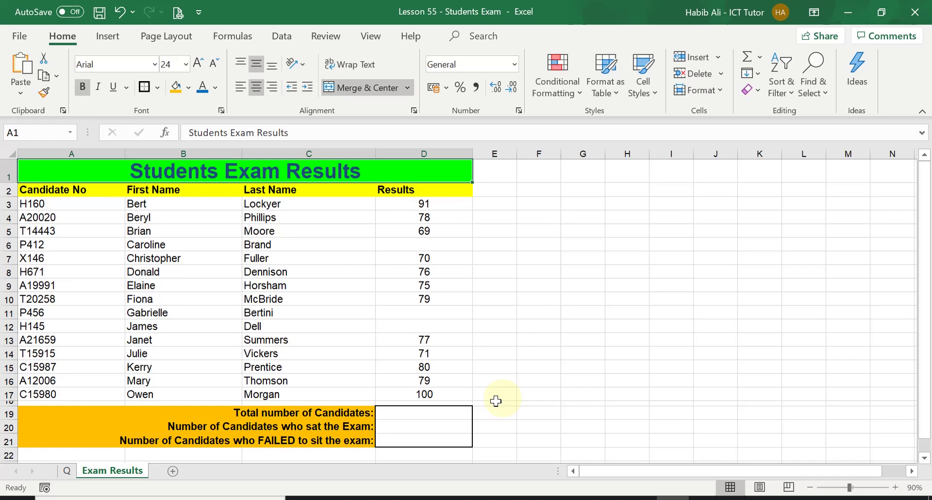
pyautogui.click(433, 413)
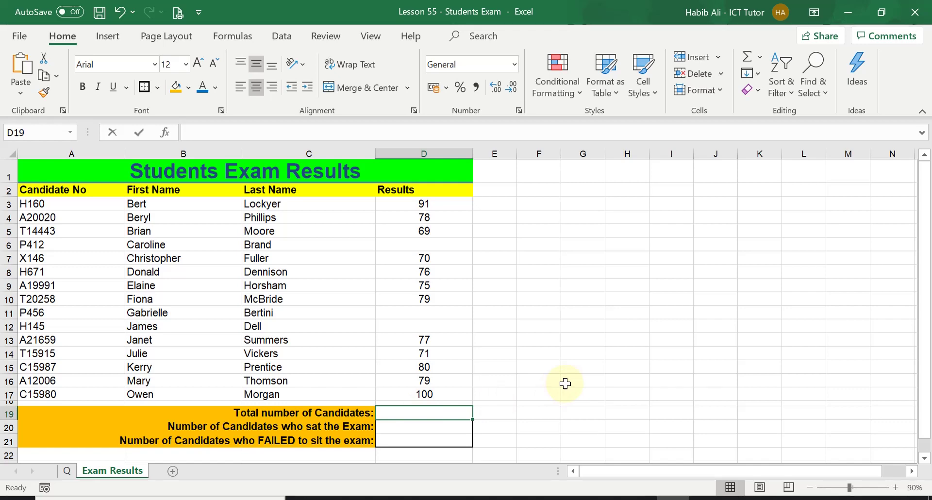
# - Enter =COUNTA(B3:B17) in D19 to get a total of 15 candidates
pyautogui.write('=COUNT')
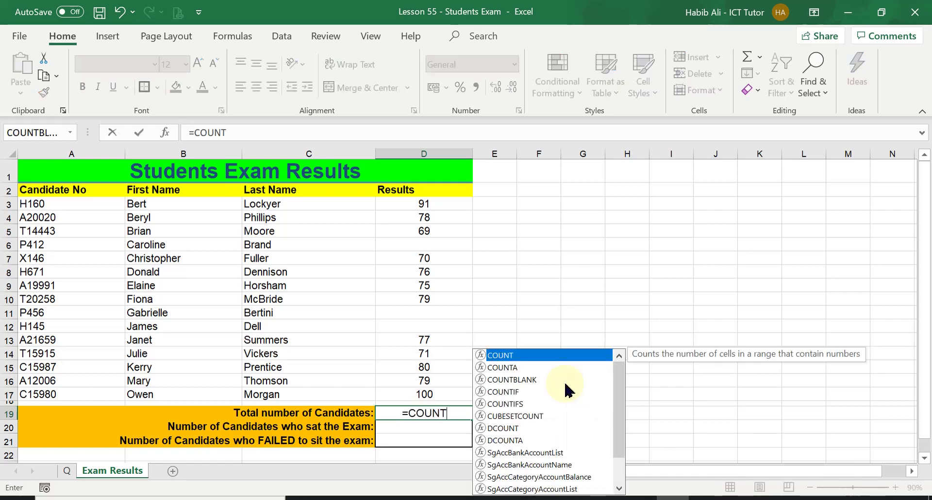
pyautogui.write('A')
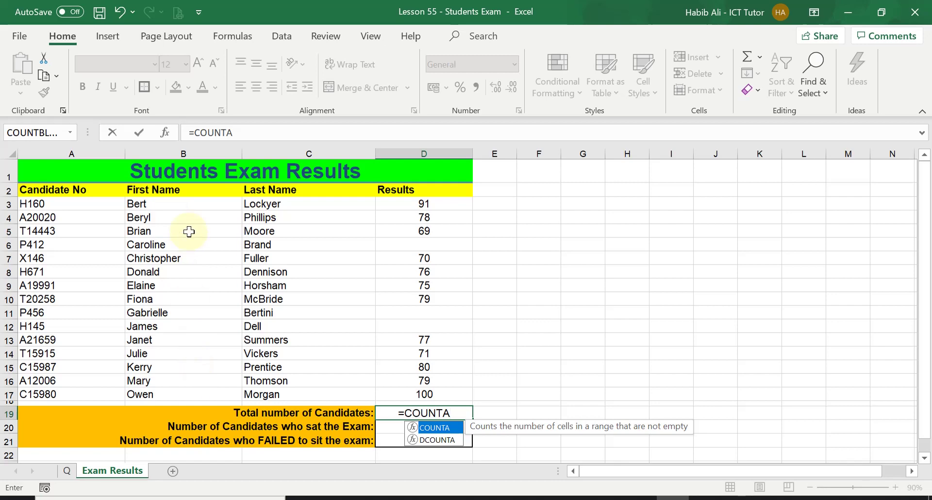
pyautogui.write('(')
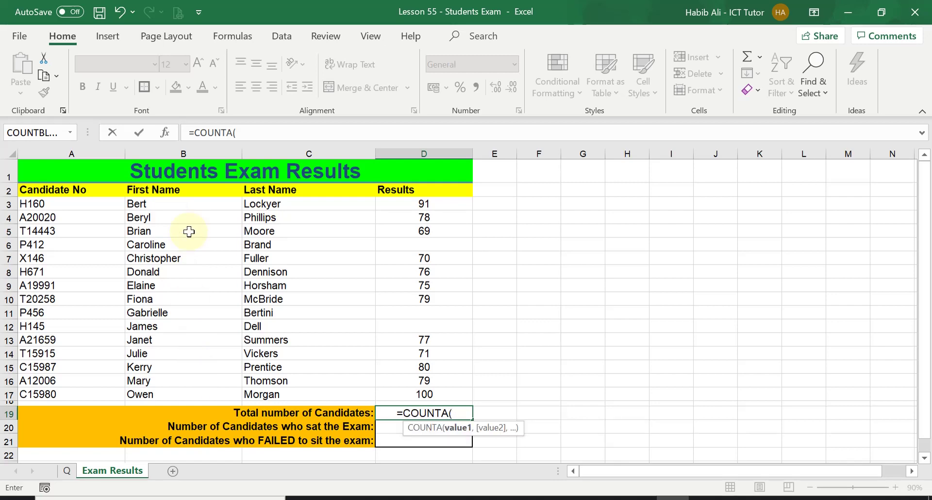
pyautogui.moveTo(173, 206); pyautogui.dragTo(179, 392)
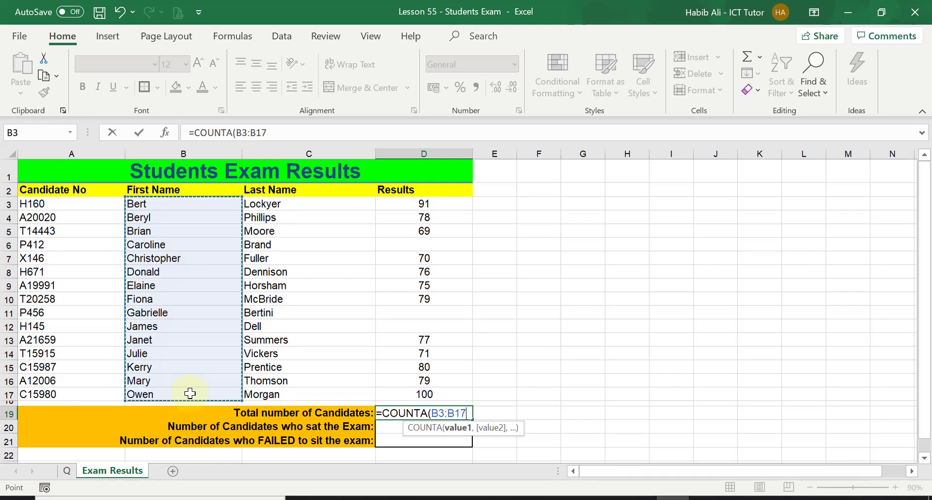
pyautogui.write(')')
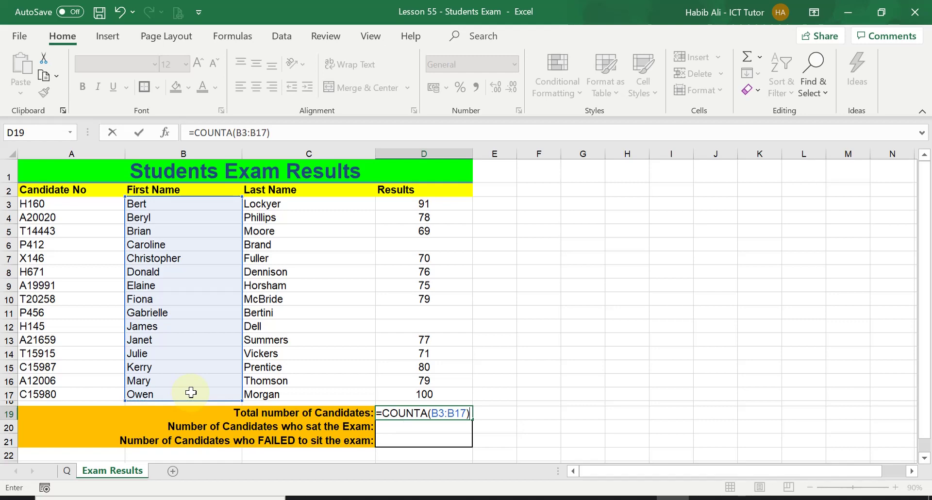
pyautogui.press('Return')
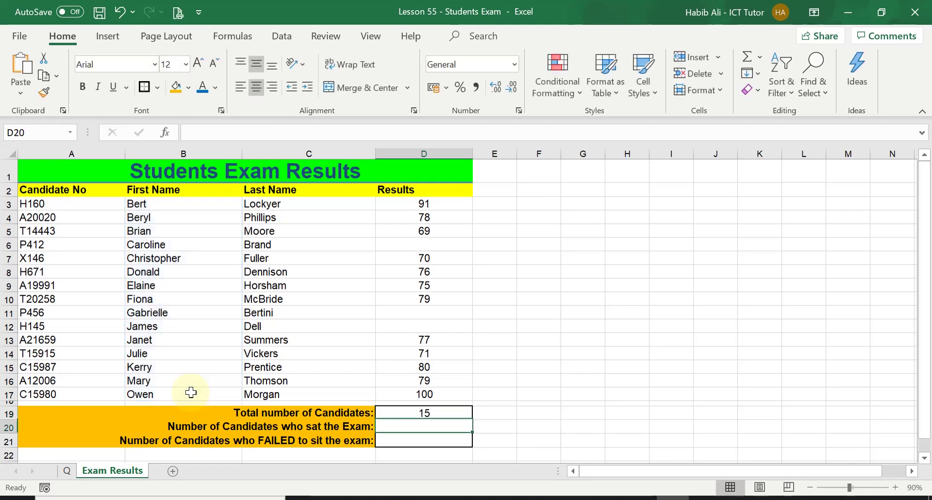
pyautogui.click(447, 411)
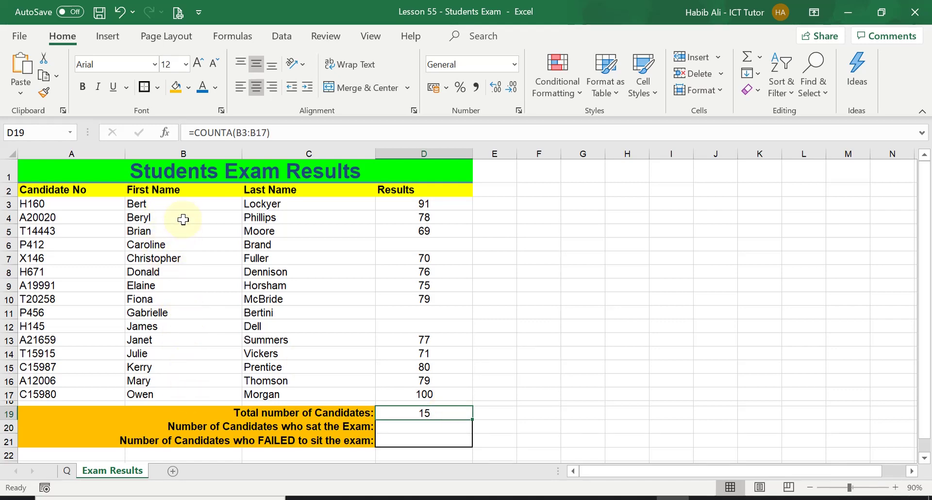
pyautogui.click(399, 426)
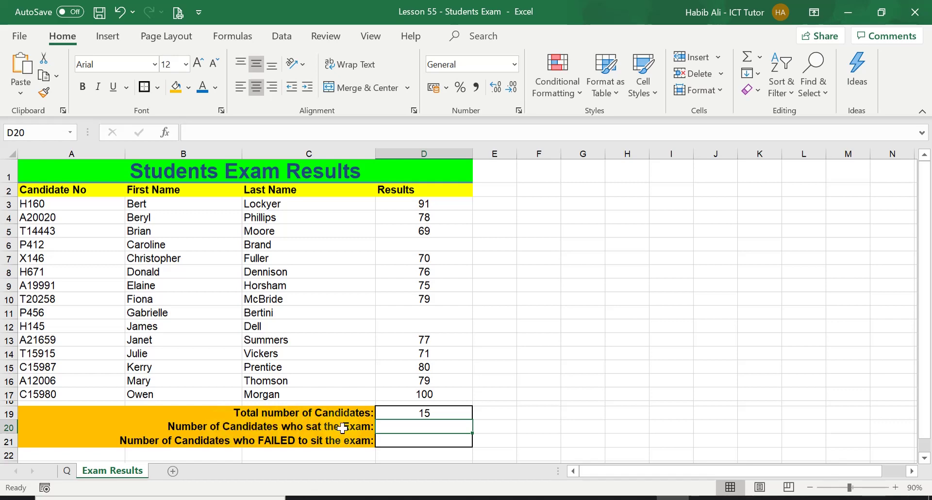
pyautogui.click(390, 427)
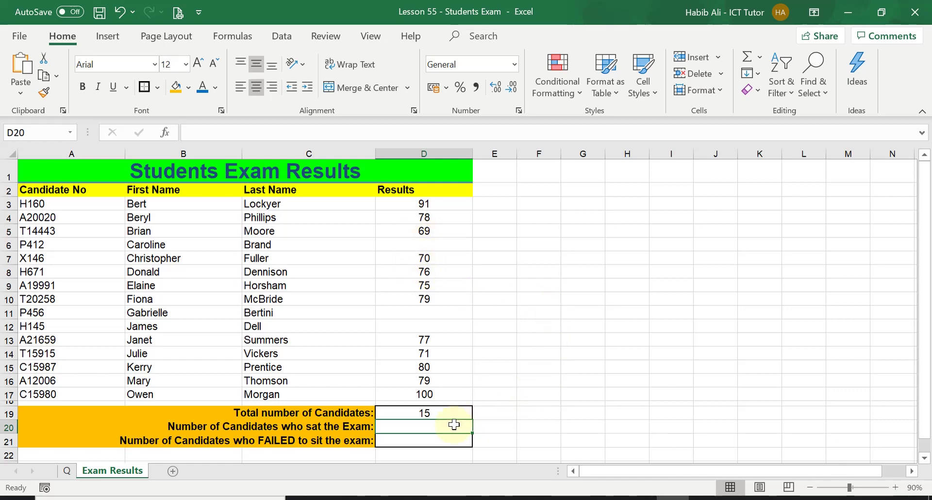
# - Enter =COUNT(D3:D17) in D20, giving 12 candidates who sat the exam
pyautogui.write('=')
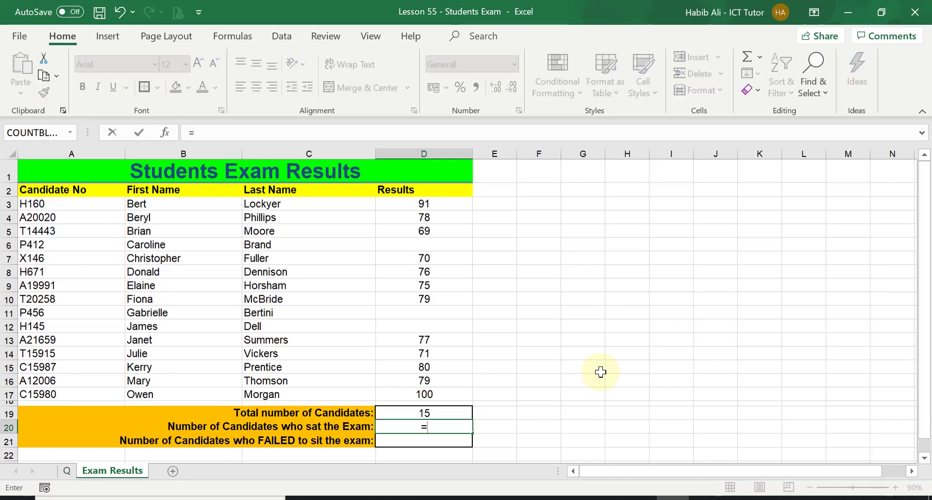
pyautogui.write('COUNT')
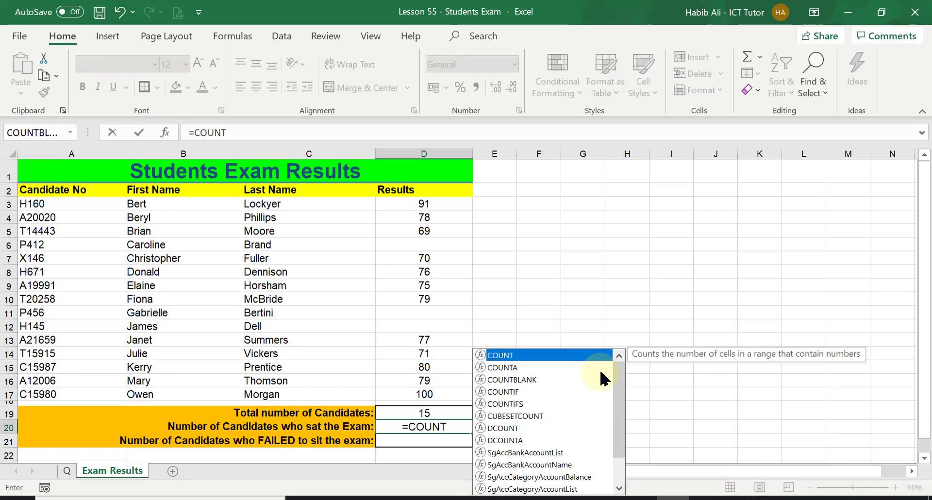
pyautogui.write('(')
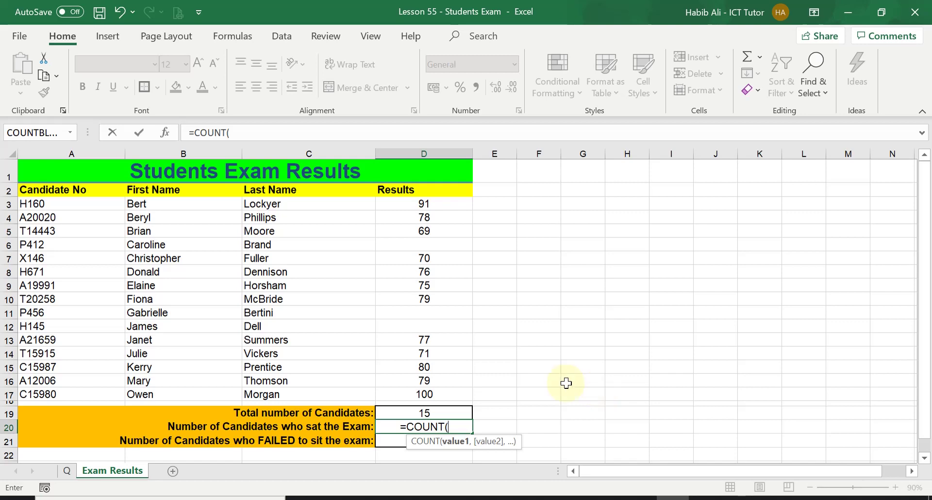
pyautogui.moveTo(432, 202); pyautogui.dragTo(465, 395)
pyautogui.write(')')
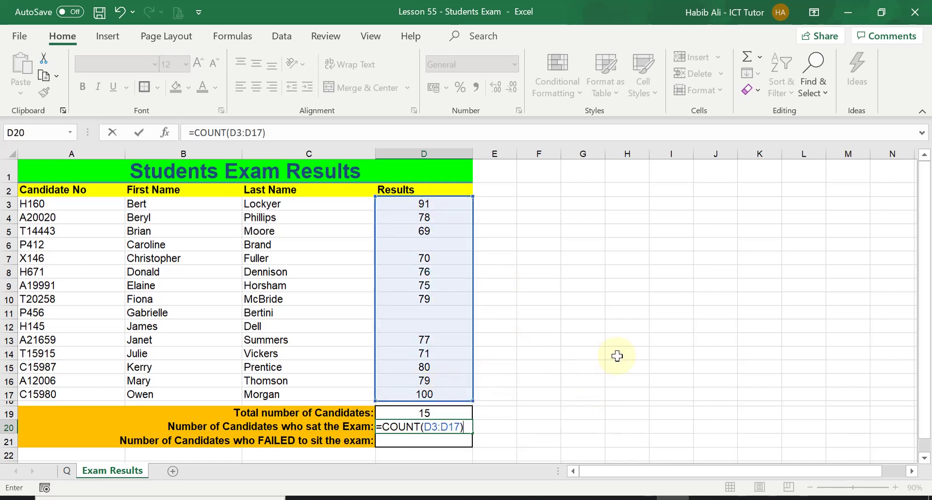
pyautogui.press('Return')
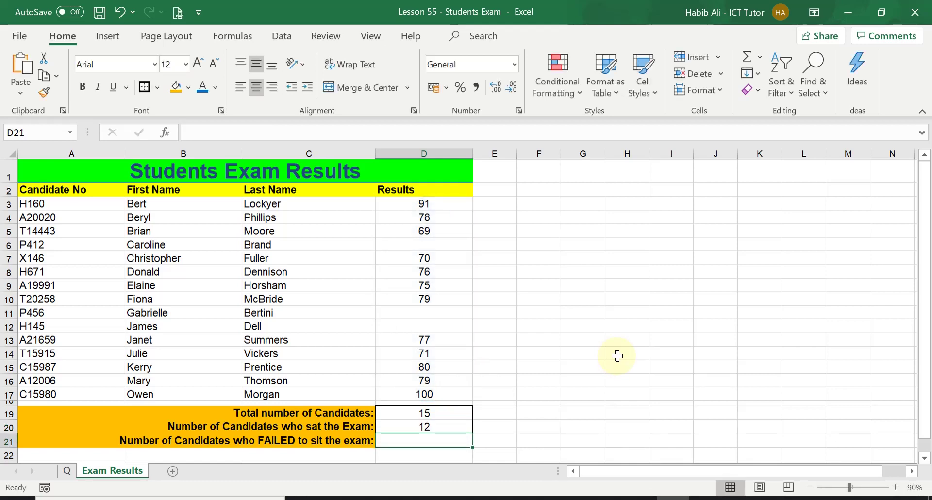
pyautogui.click(438, 424)
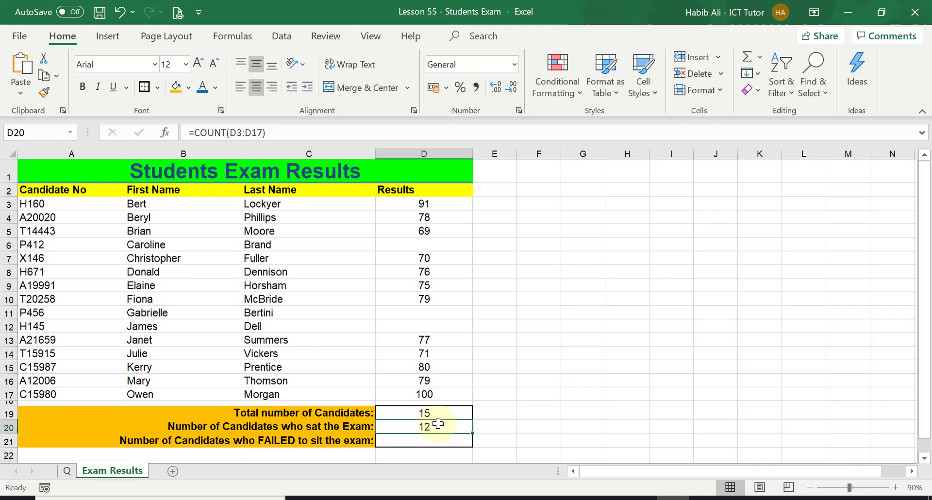
pyautogui.click(439, 441)
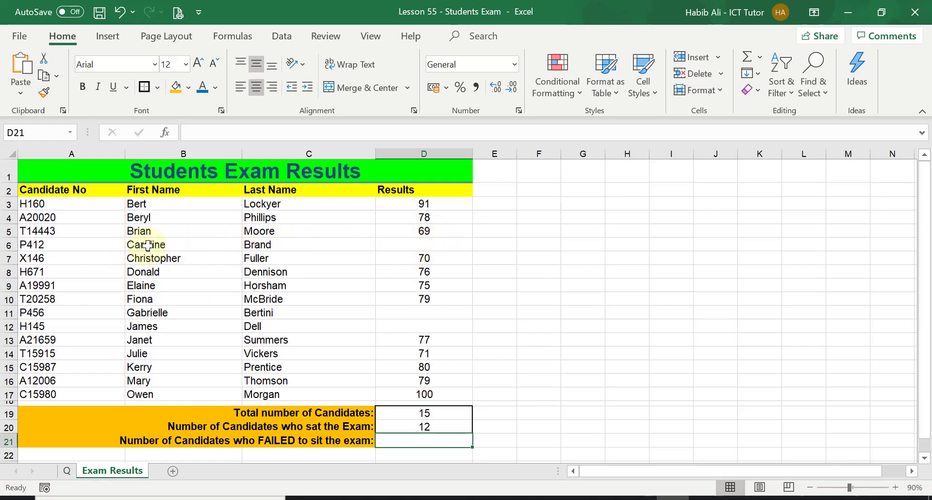
pyautogui.click(191, 245)
pyautogui.moveTo(192, 245); pyautogui.dragTo(427, 244)
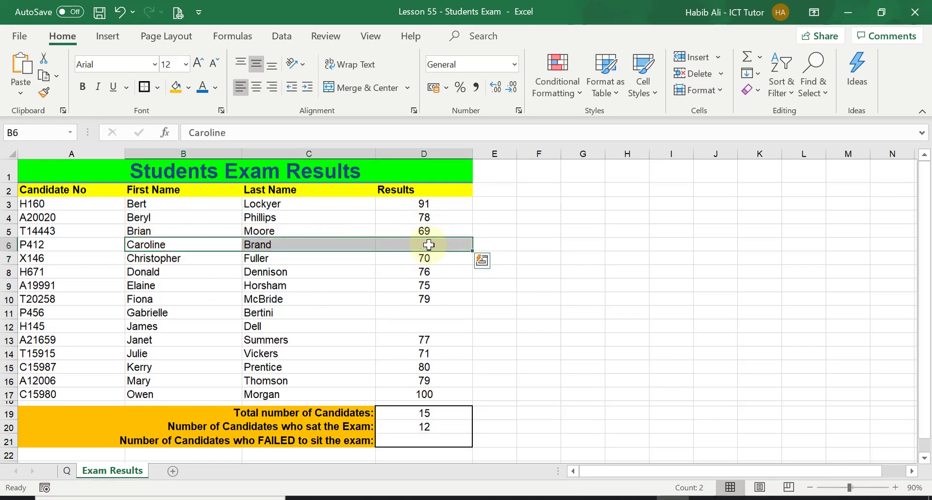
pyautogui.click(434, 241)
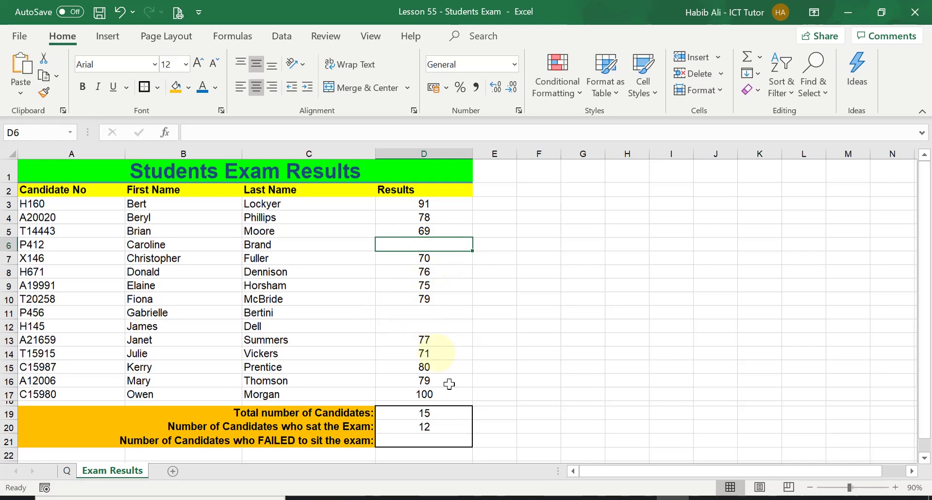
# - Enter =COUNTBLANK(D3:D17) in D21, giving 3 candidates who failed to sit
pyautogui.click(451, 440)
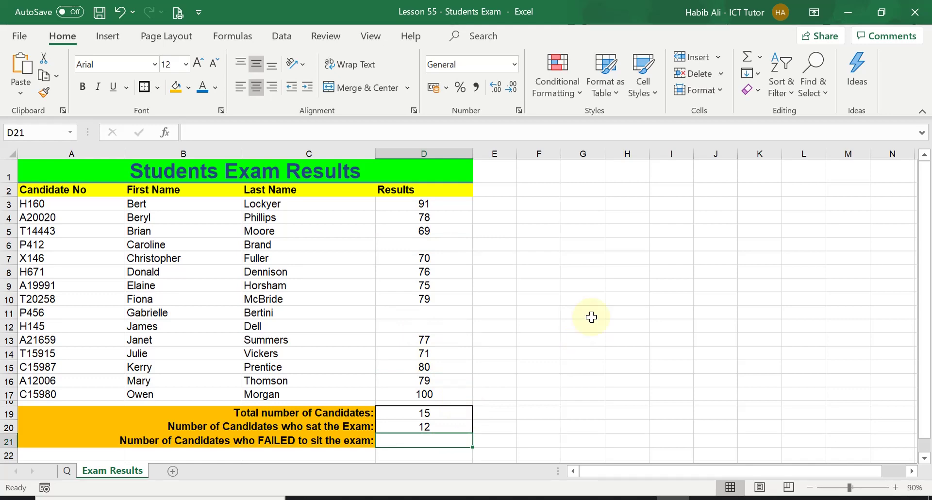
pyautogui.write('=CO')
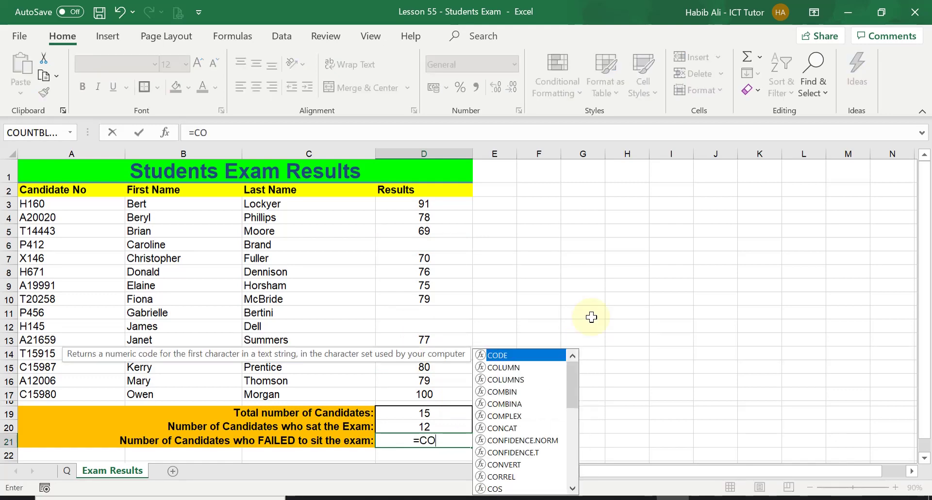
pyautogui.write('UNTBLANK')
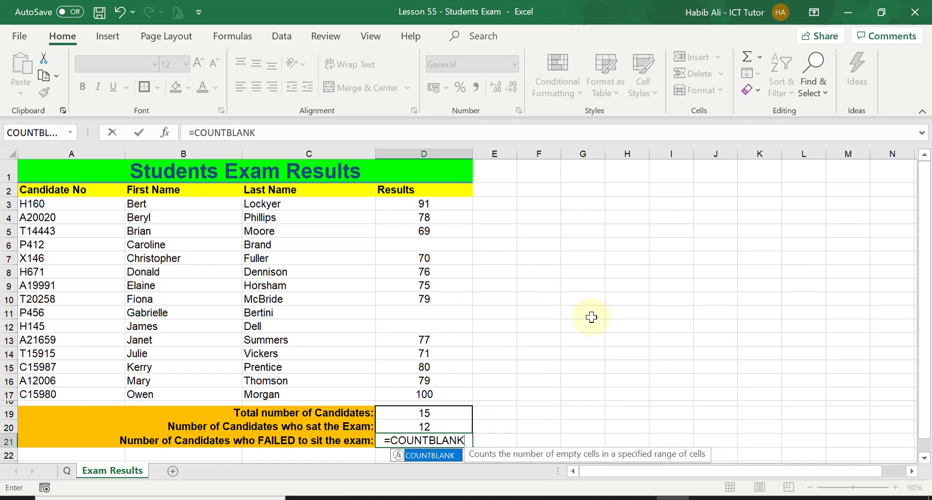
pyautogui.write('(')
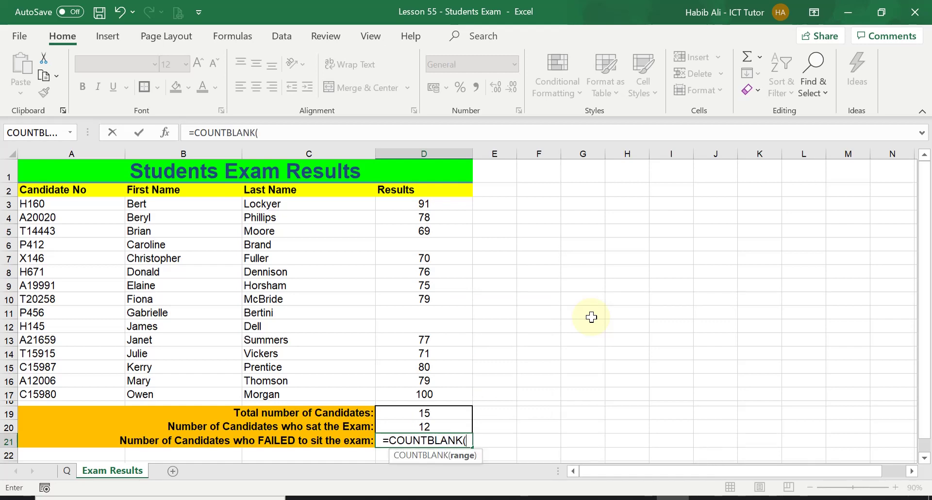
pyautogui.moveTo(432, 204); pyautogui.dragTo(436, 395)
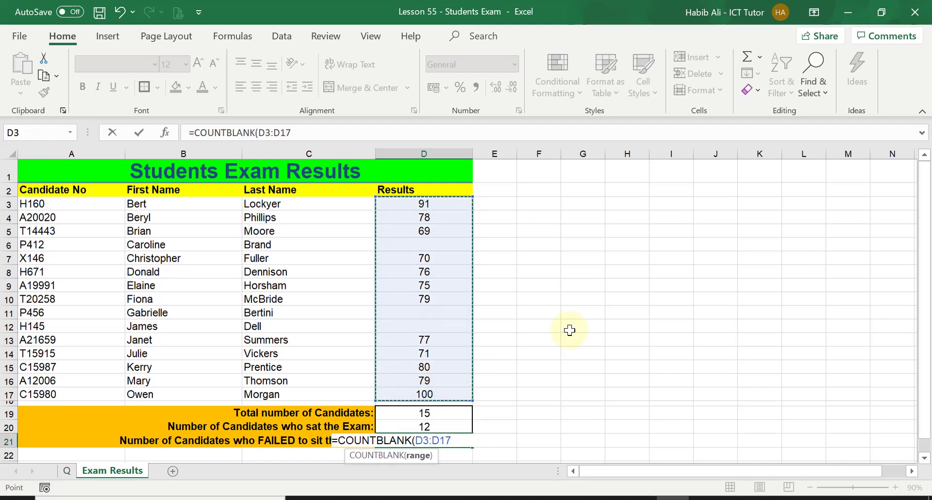
pyautogui.write(')')
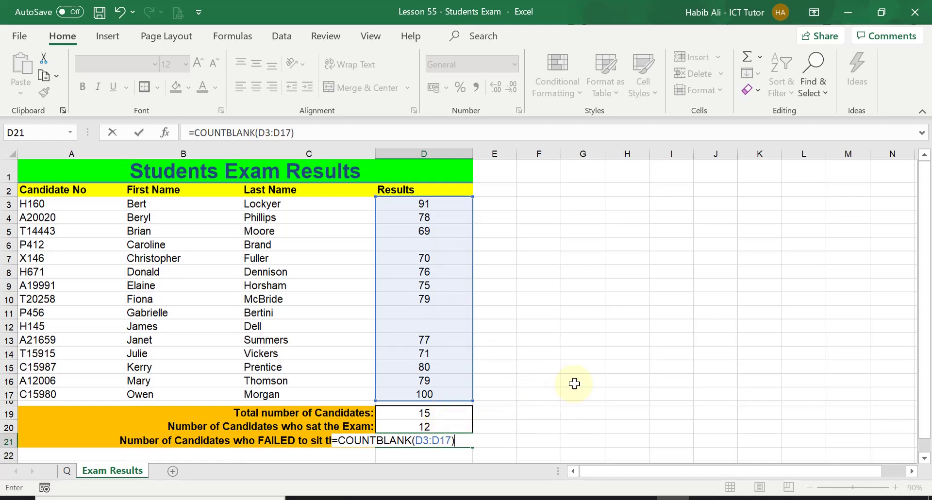
pyautogui.press('Return')
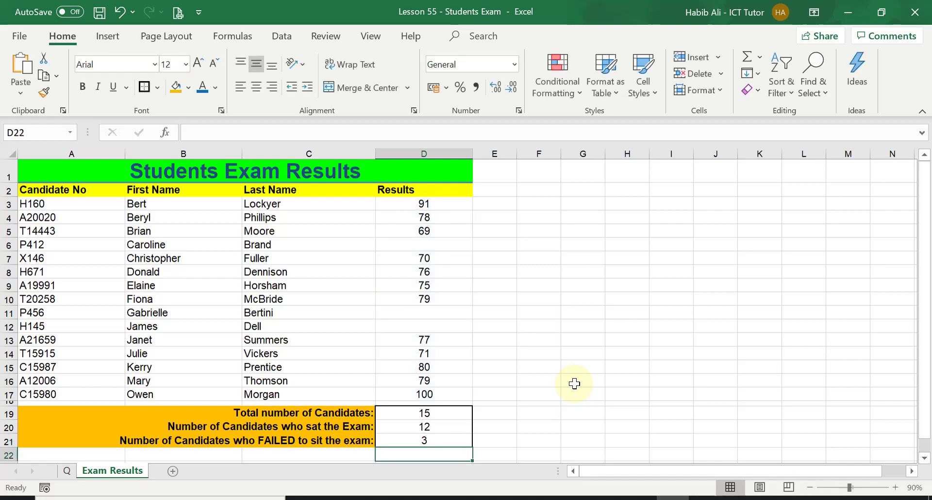
pyautogui.click(439, 437)
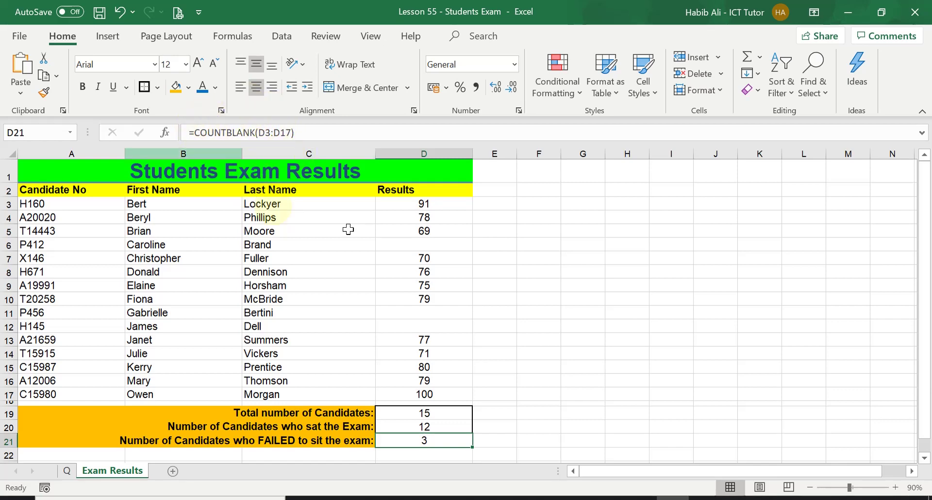
pyautogui.hotkey('ctrl', 'Home')
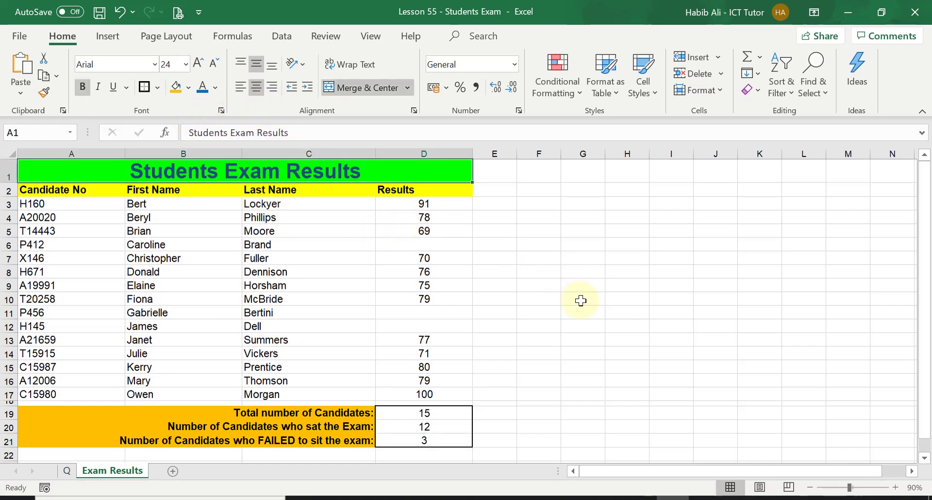
pyautogui.click(441, 440)
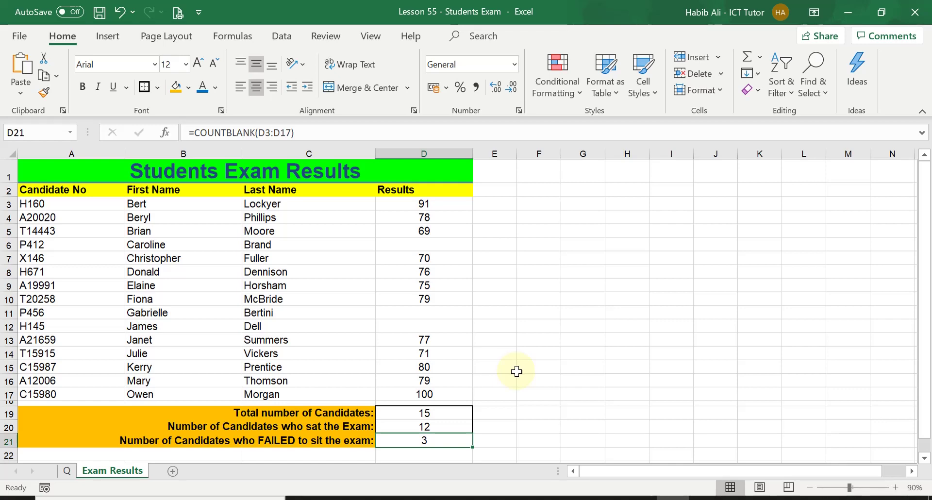
# - Put a space in James's result cell D12 so the absent count drops to 2
pyautogui.click(441, 325)
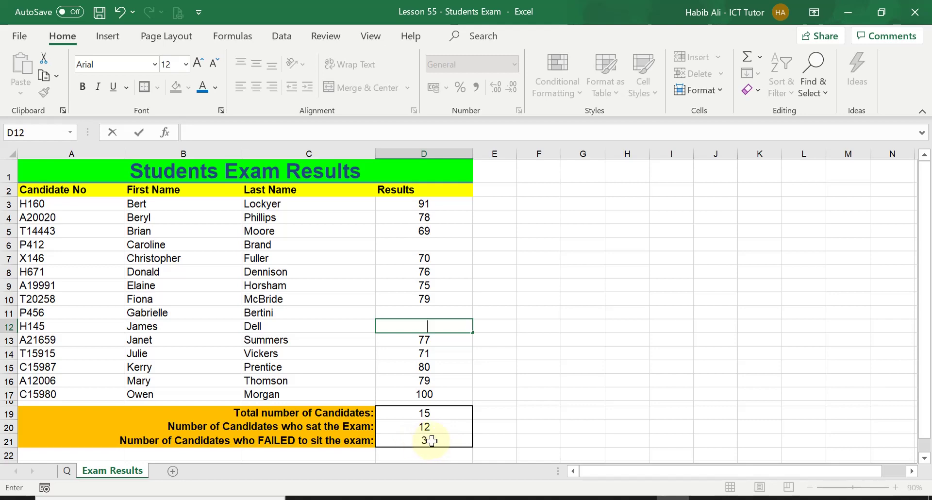
pyautogui.press('Return')
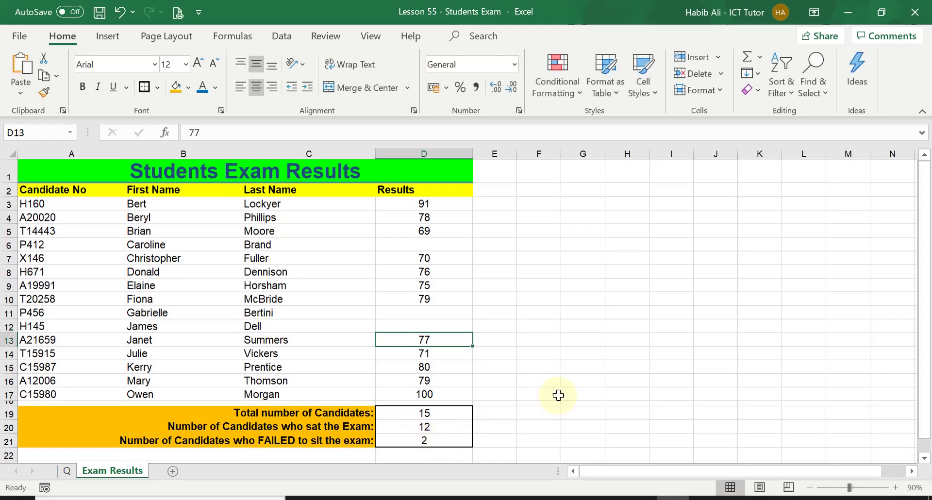
pyautogui.click(460, 440)
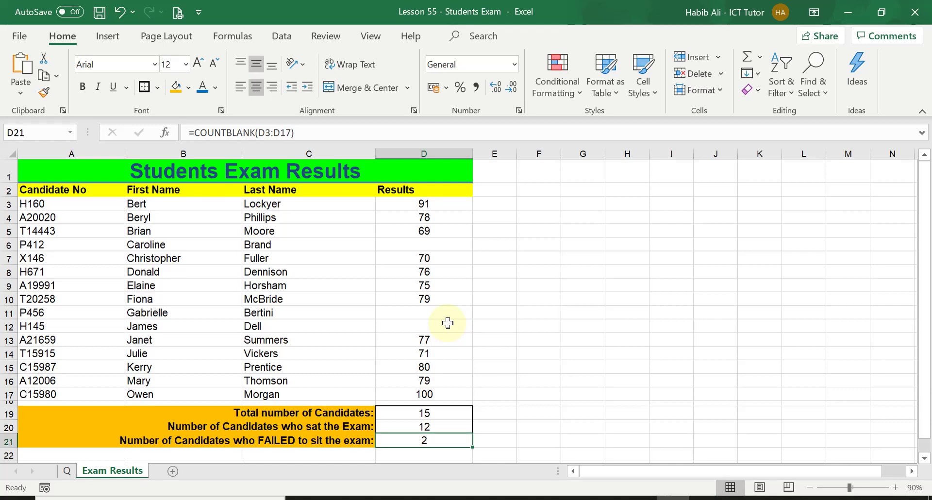
# - Delete the hidden space from D12 and confirm D21 shows 3 again
pyautogui.click(447, 323)
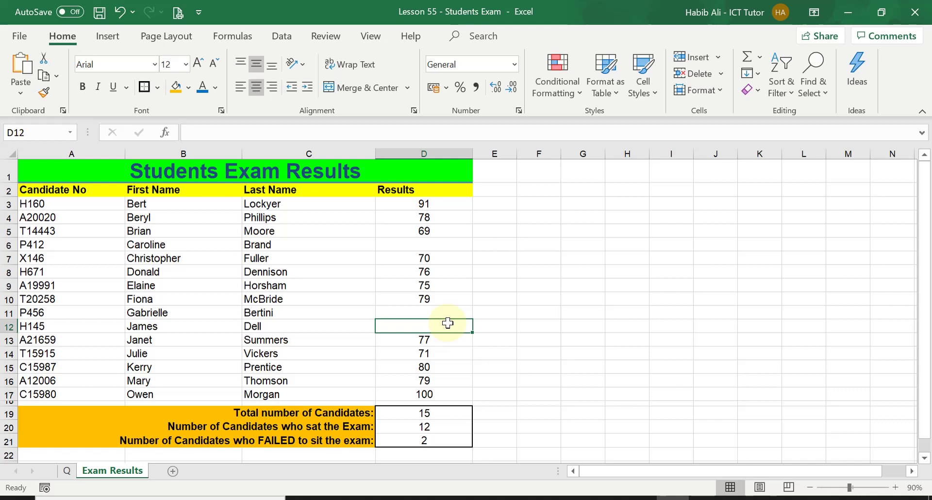
pyautogui.press('Delete')
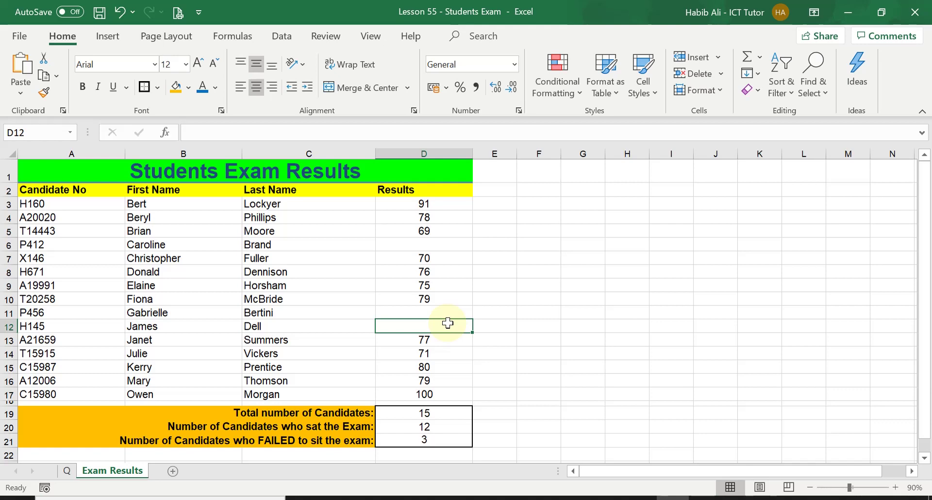
pyautogui.click(451, 438)
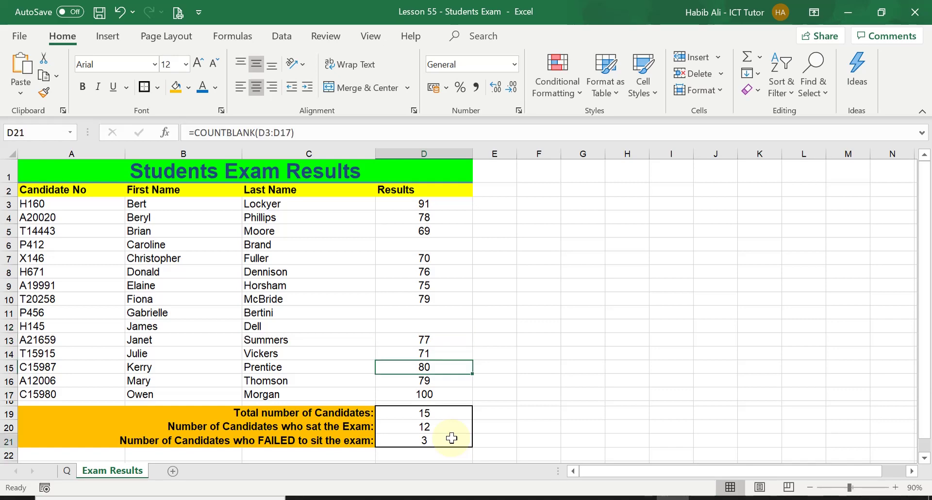
pyautogui.click(554, 355)
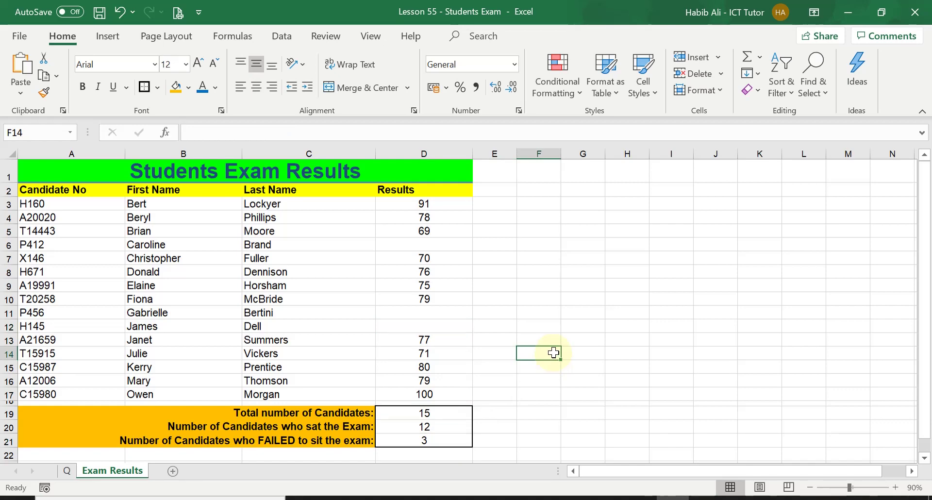